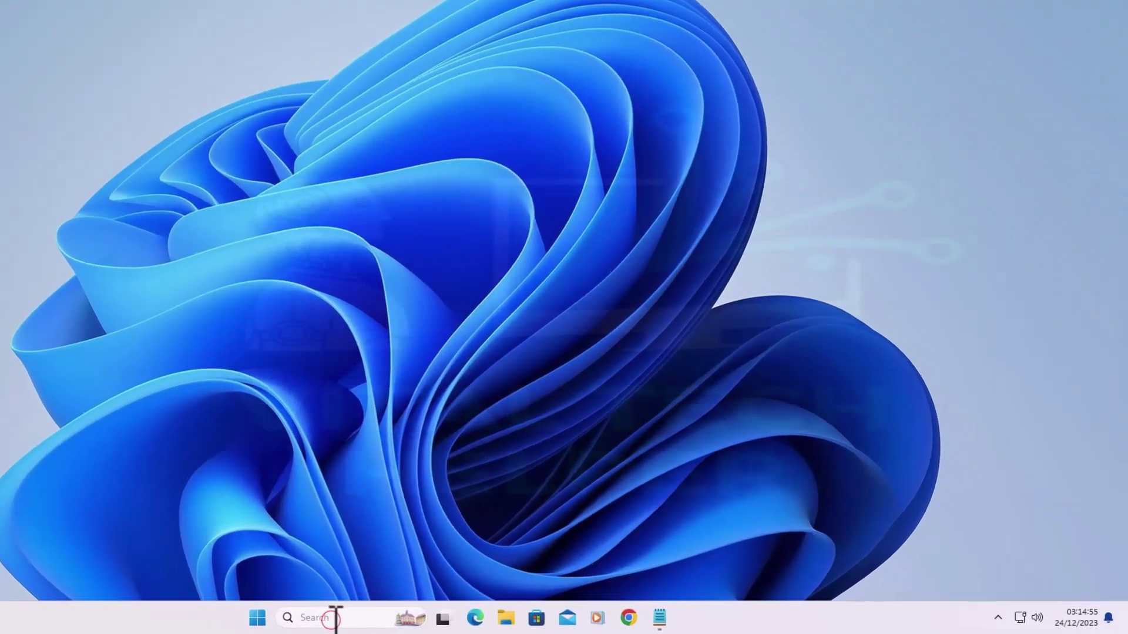
Search 'cmd' and launch Command Prompt as administrator, approving the UAC prompt.
click(461, 620)
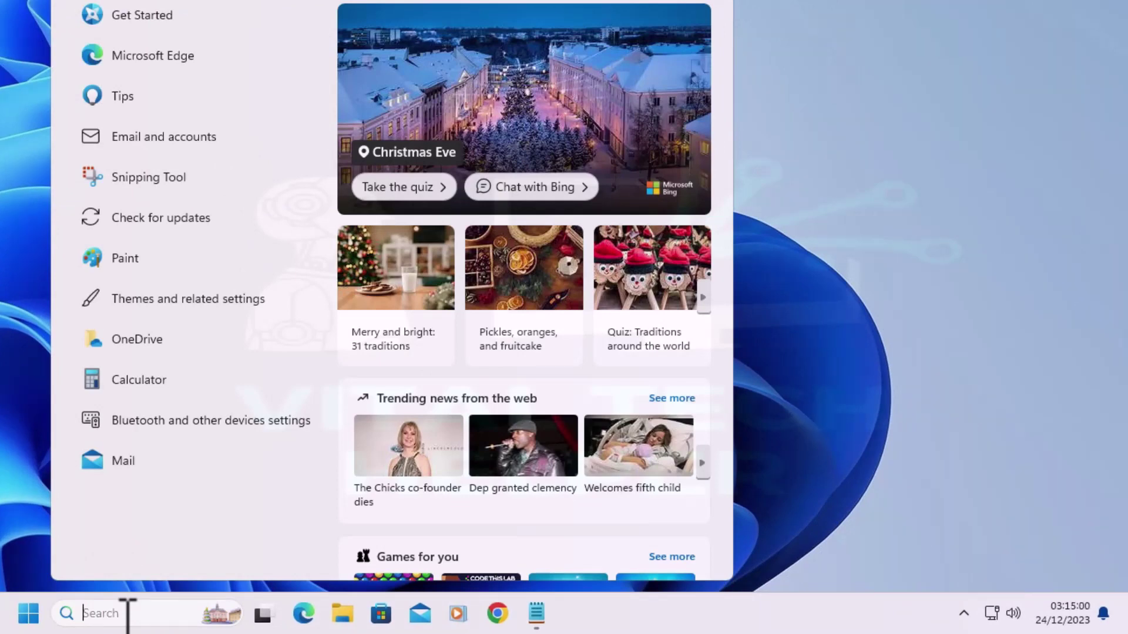
text(cmd)
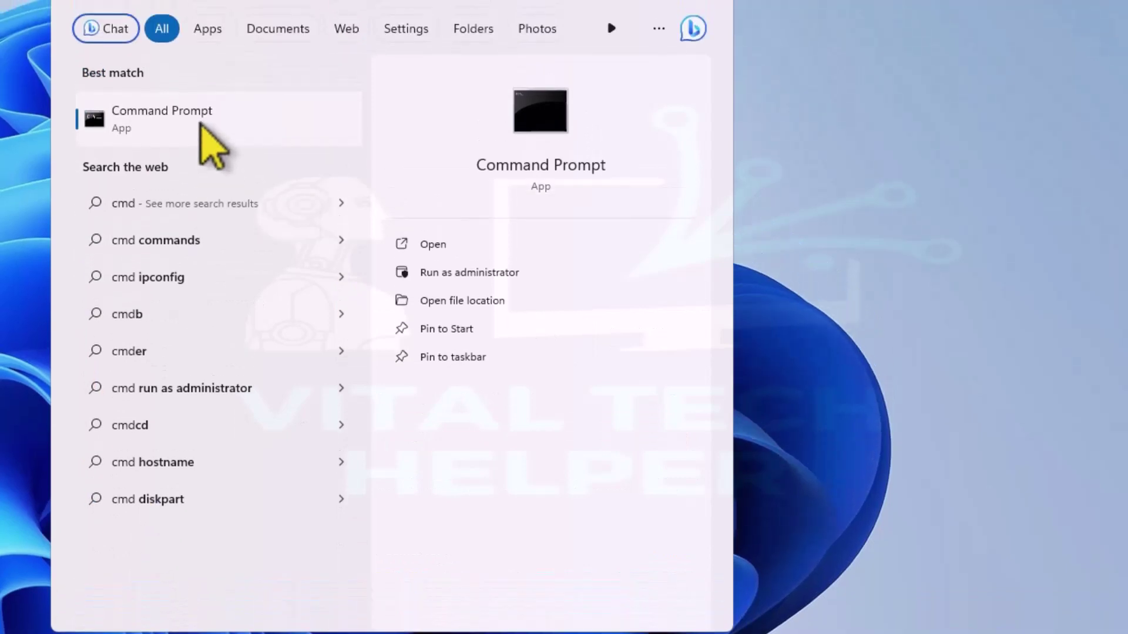
right_click(200, 120)
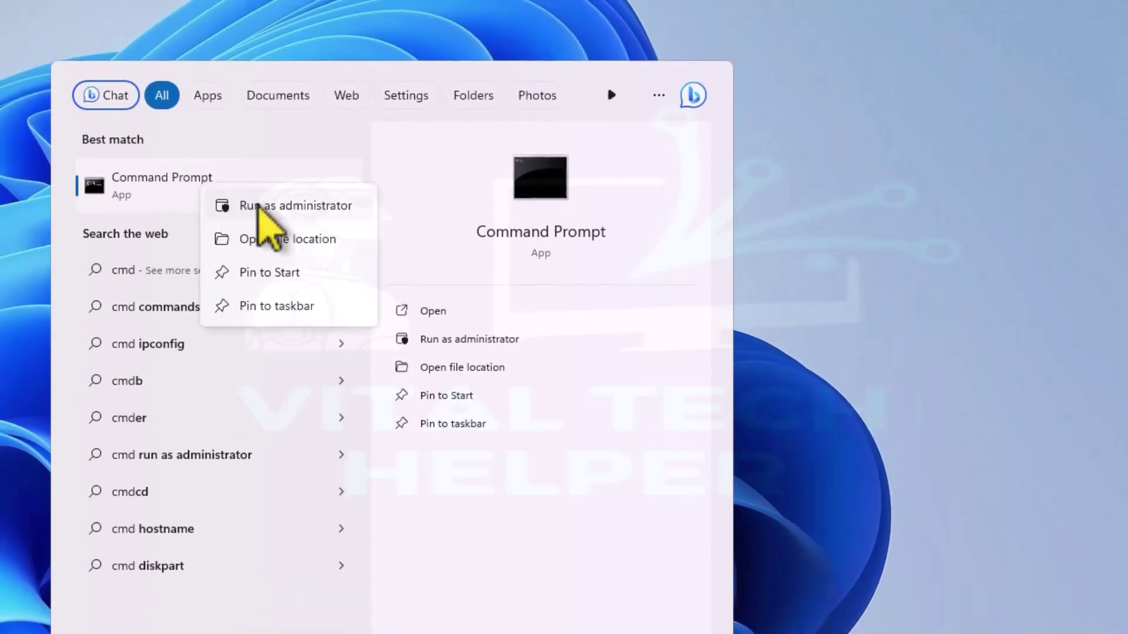
click(259, 206)
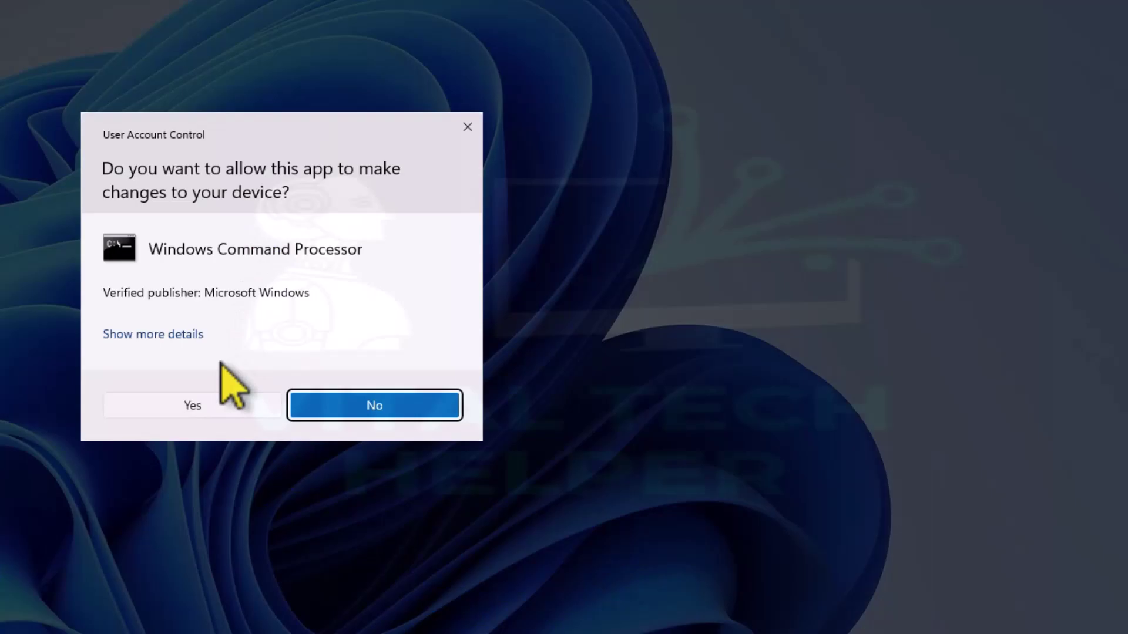
click(227, 406)
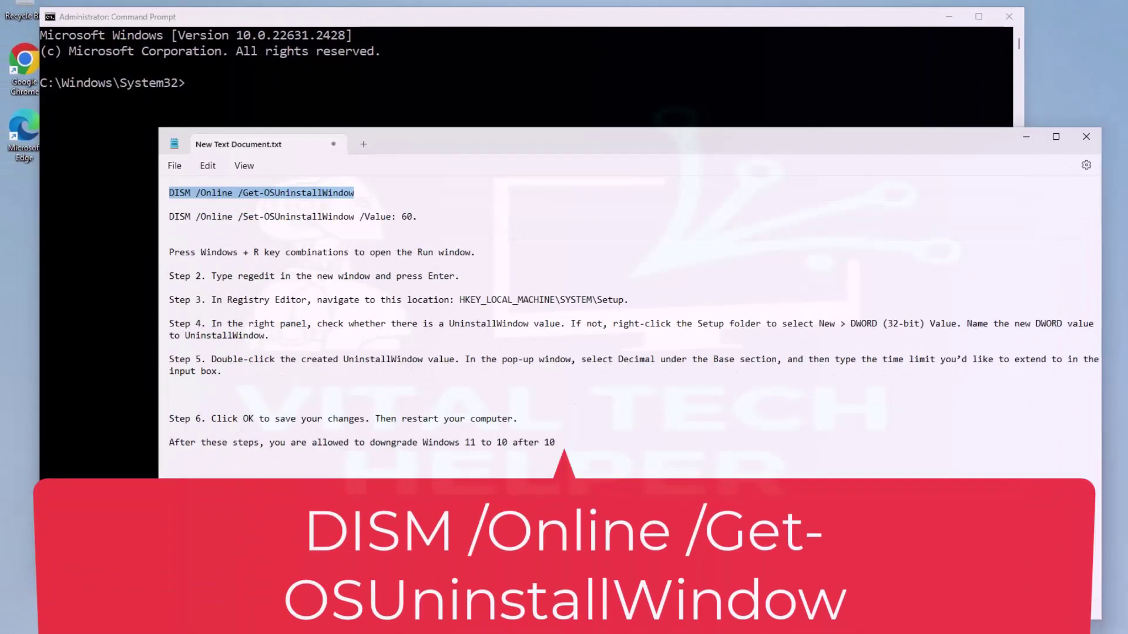
Copy DISM /Online /Get-OSUninstallWindow from the notes and run it, showing a 10-day window.
right_click(317, 202)
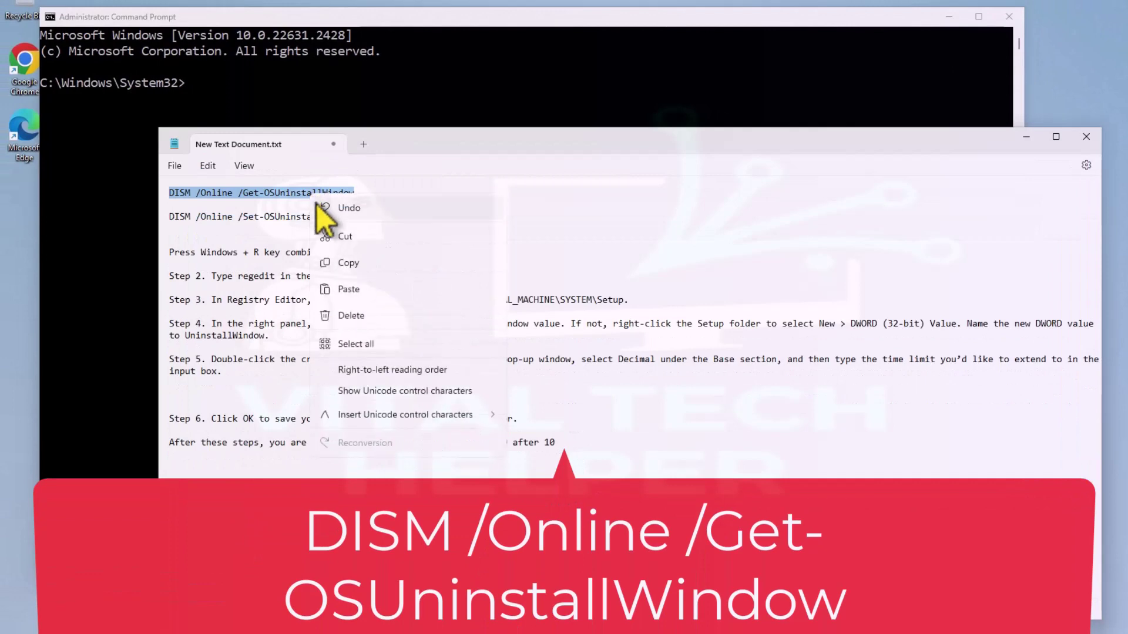
click(347, 263)
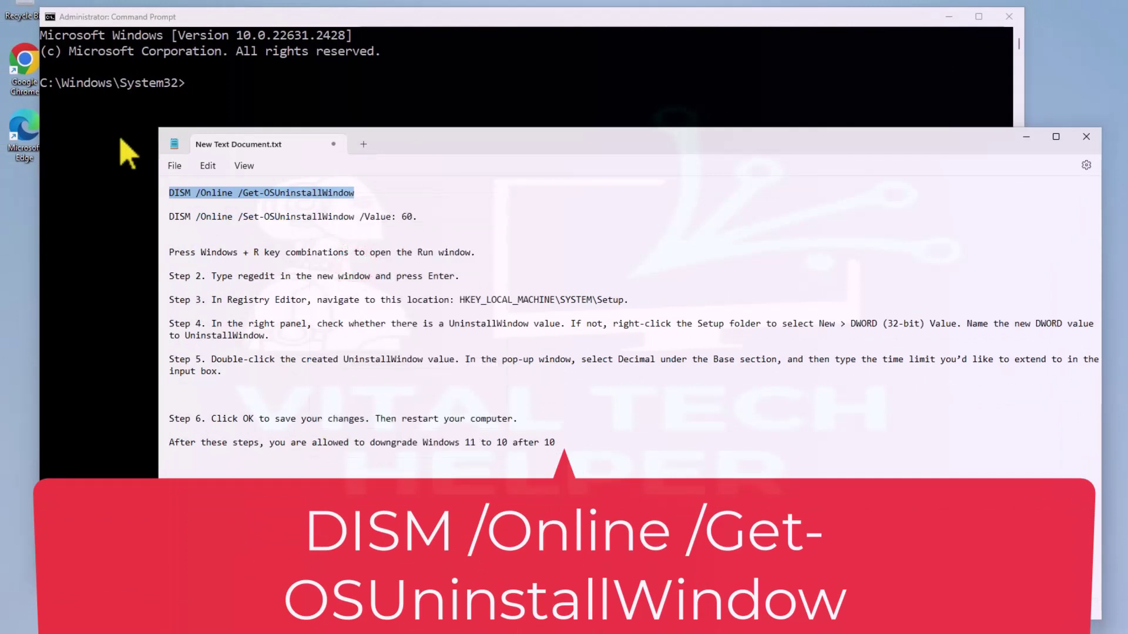
click(126, 151)
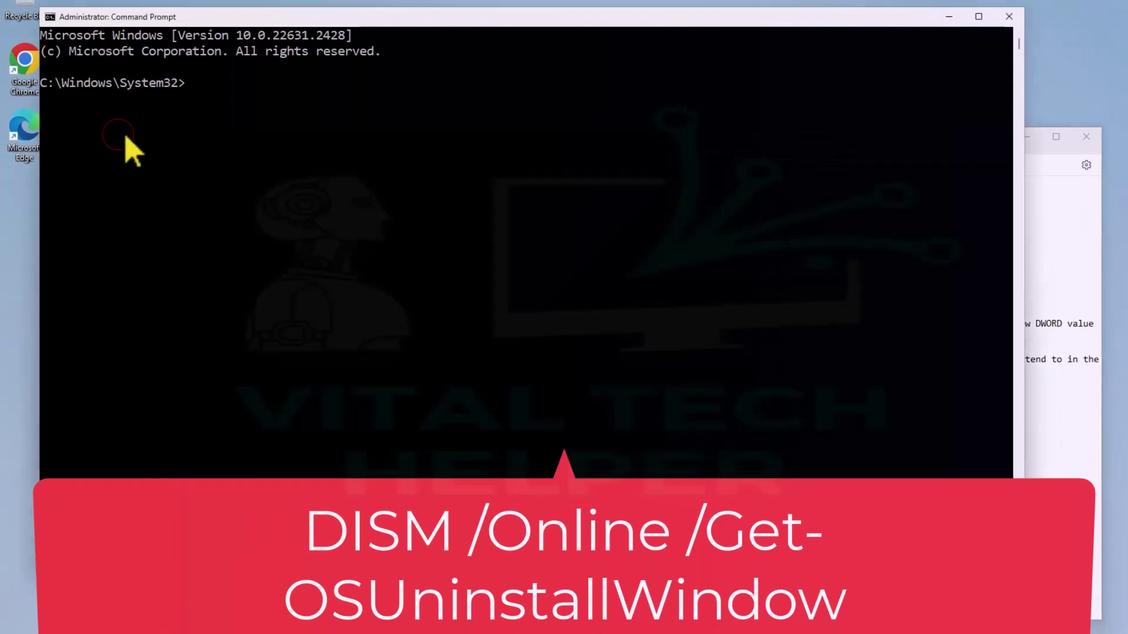
right_click(223, 106)
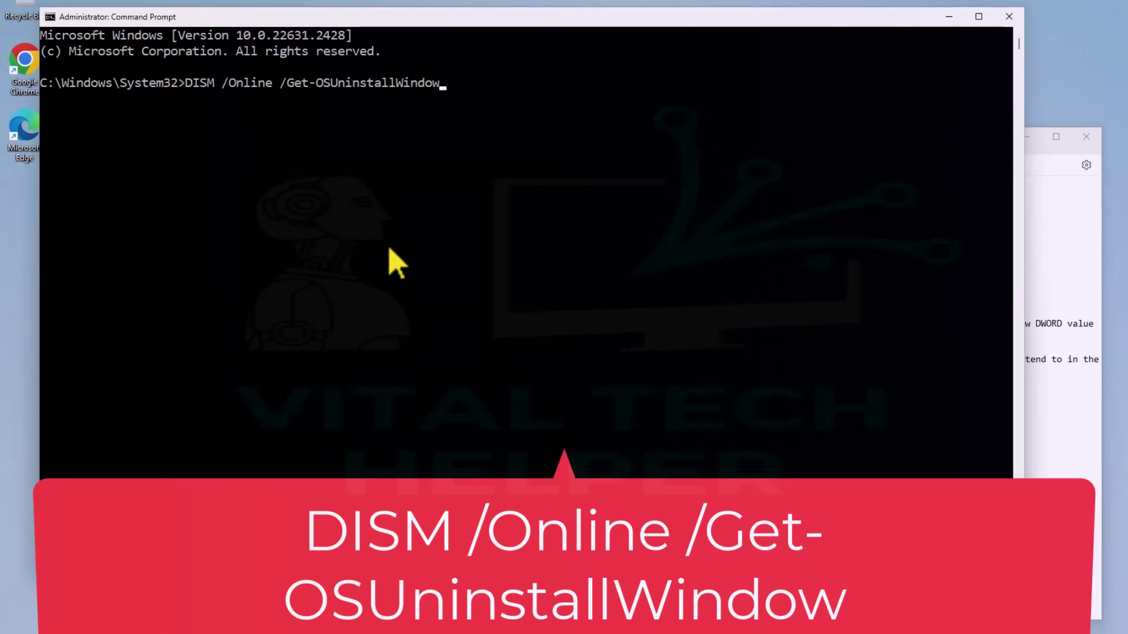
key(Return)
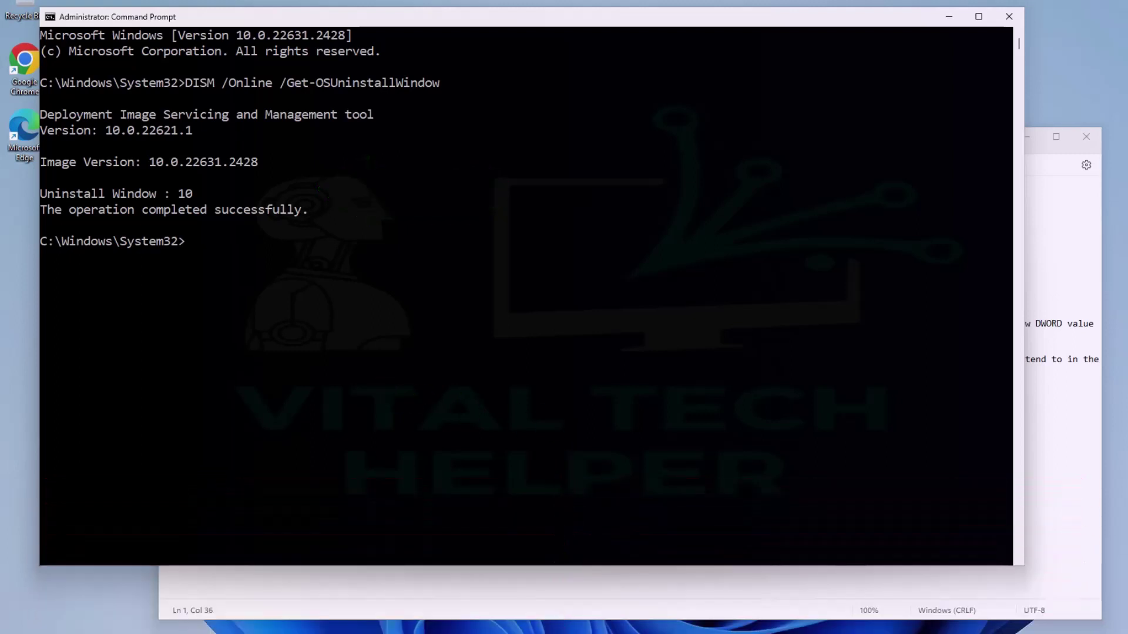
Copy DISM /Online /Set-OSUninstallWindow /Value:60 from the notes and run it in Command Prompt.
click(1058, 496)
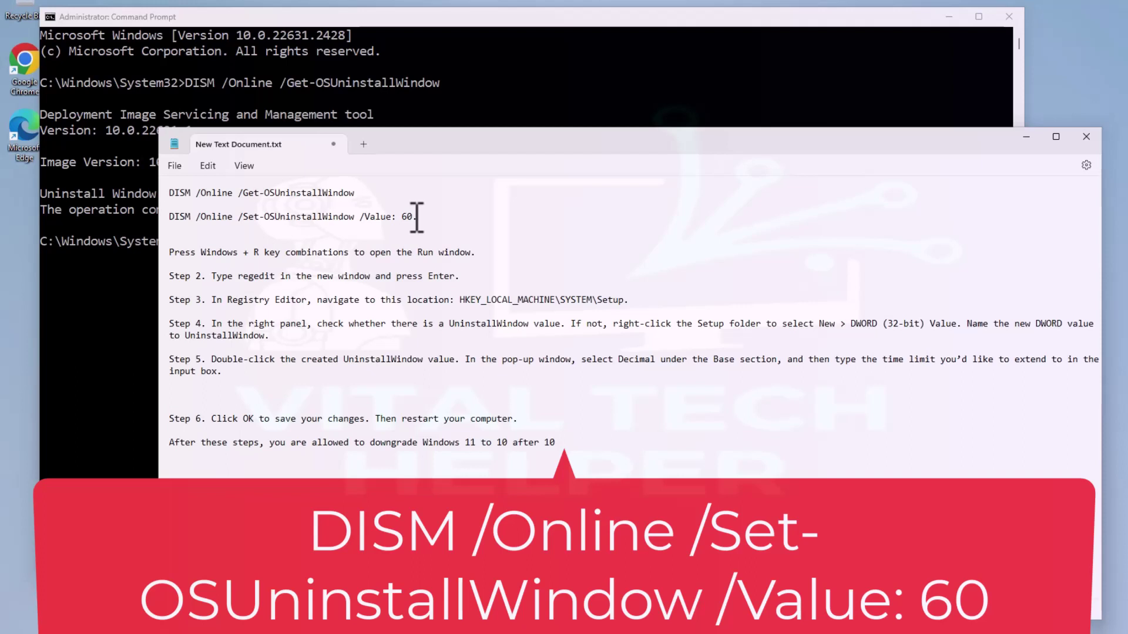
drag(413, 217, 175, 217)
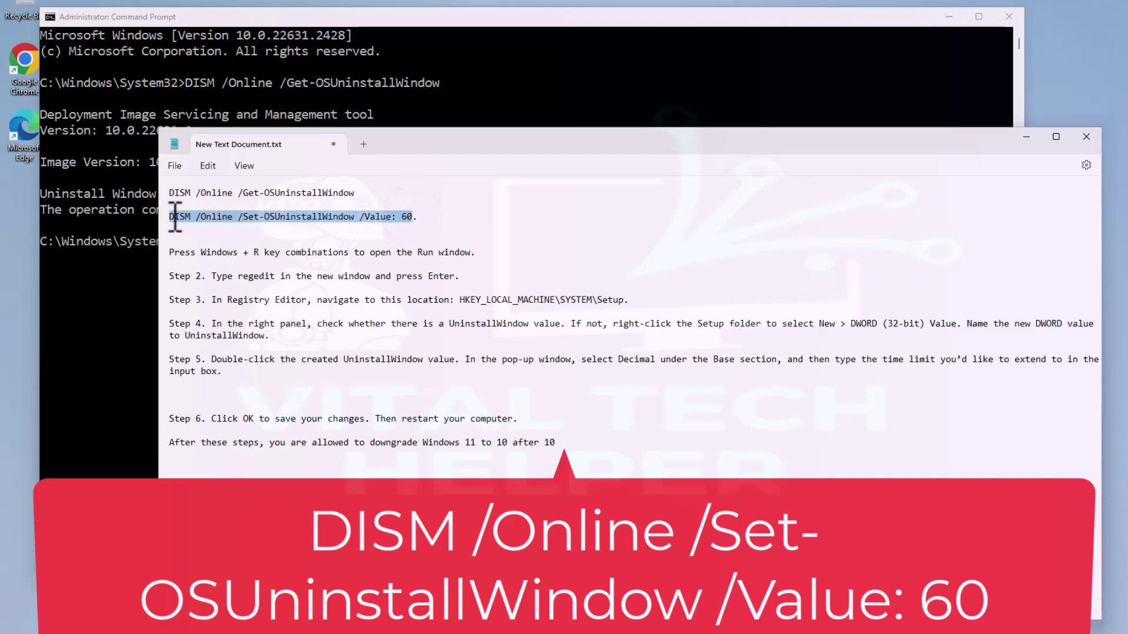
right_click(224, 217)
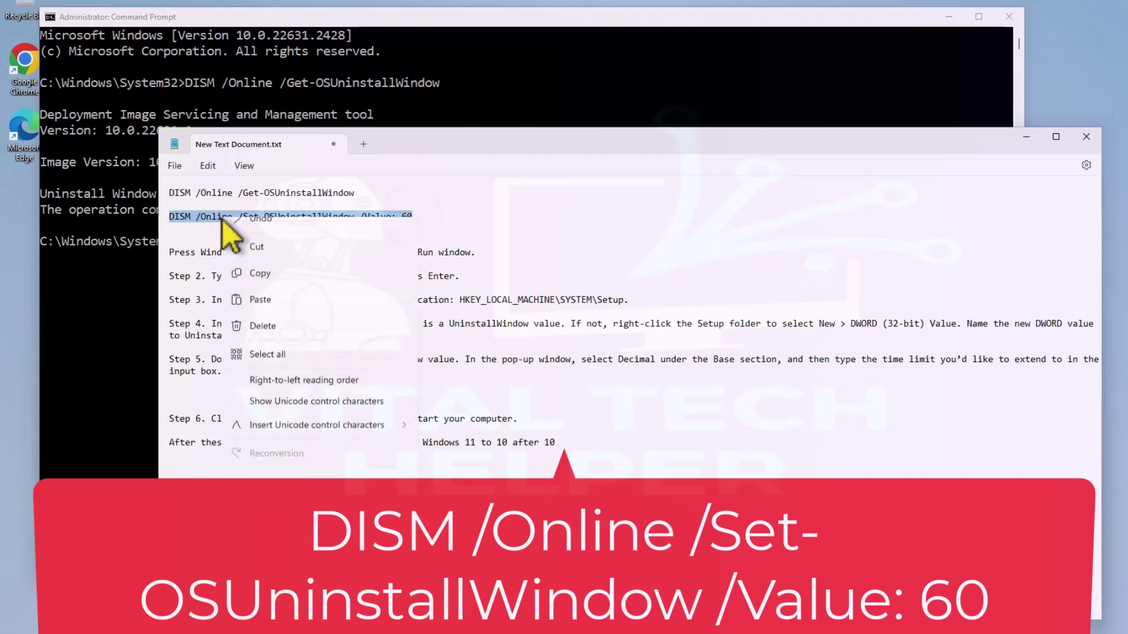
click(246, 288)
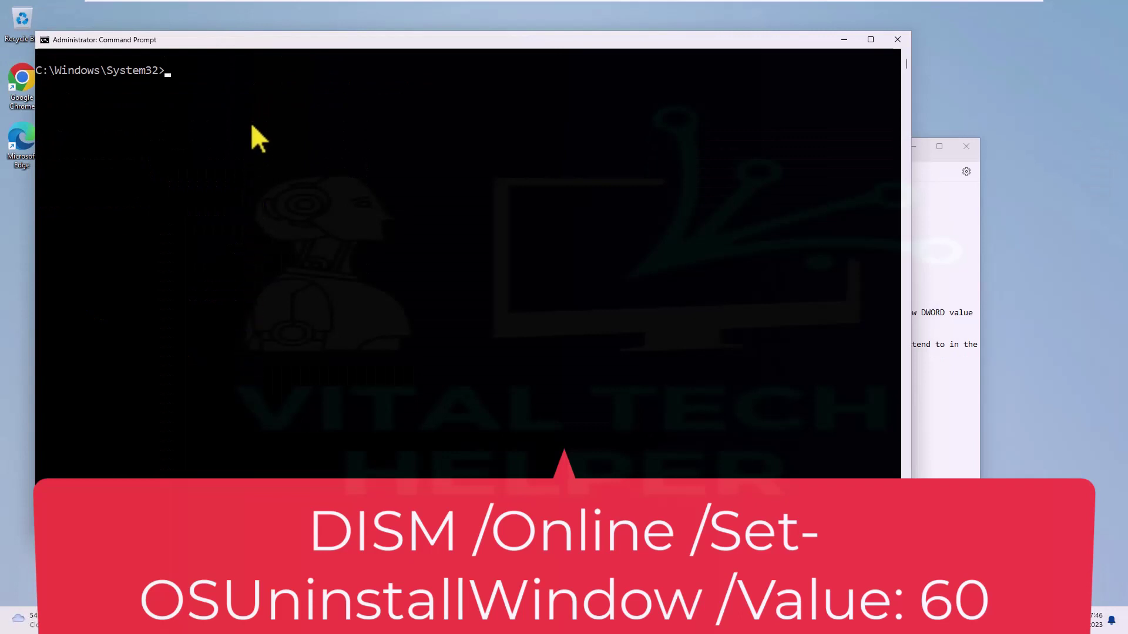
text(DISM /Online /Set-OSUninstallWindow /Value:60)
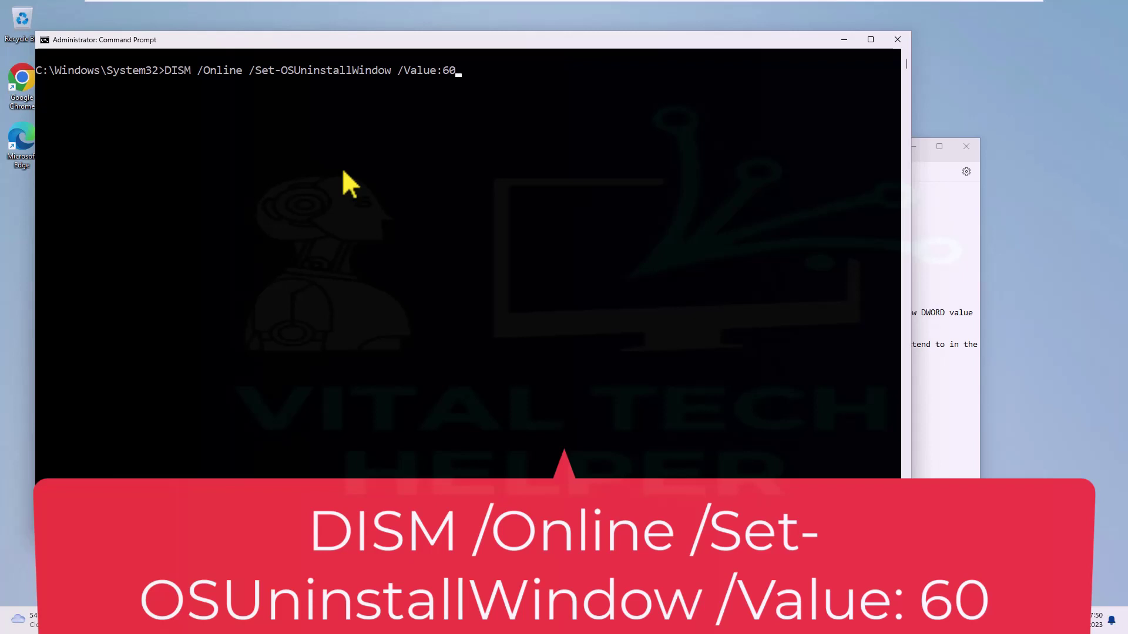
key(Return)
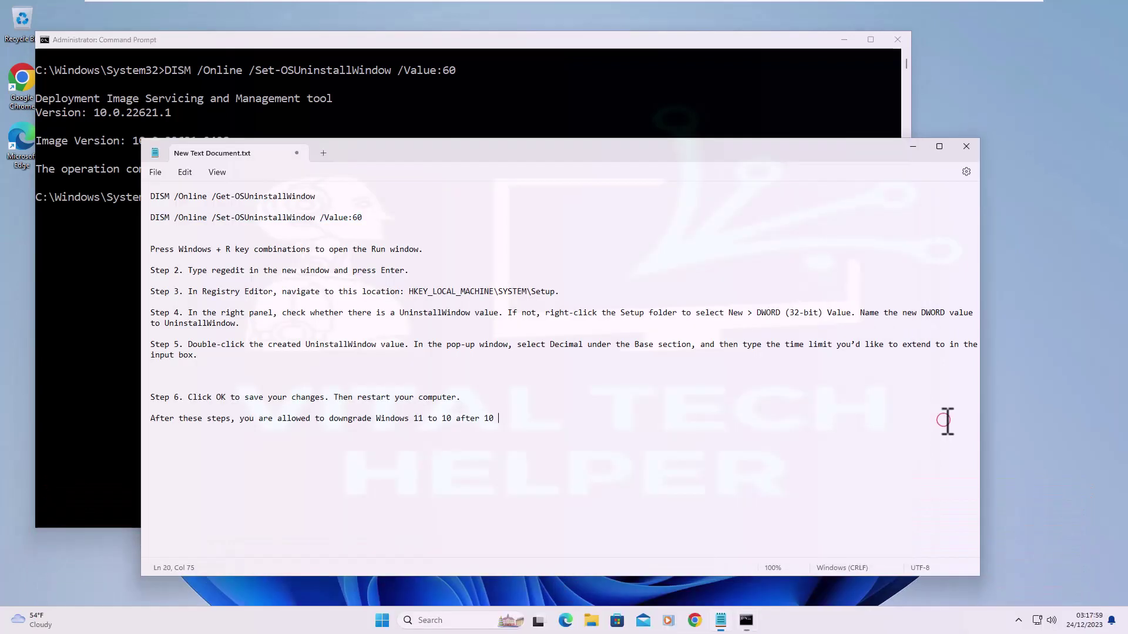
Rerun DISM /Online /Get-OSUninstallWindow from the notes to confirm the 60-day window.
click(947, 421)
drag(325, 197, 152, 197)
right_click(170, 202)
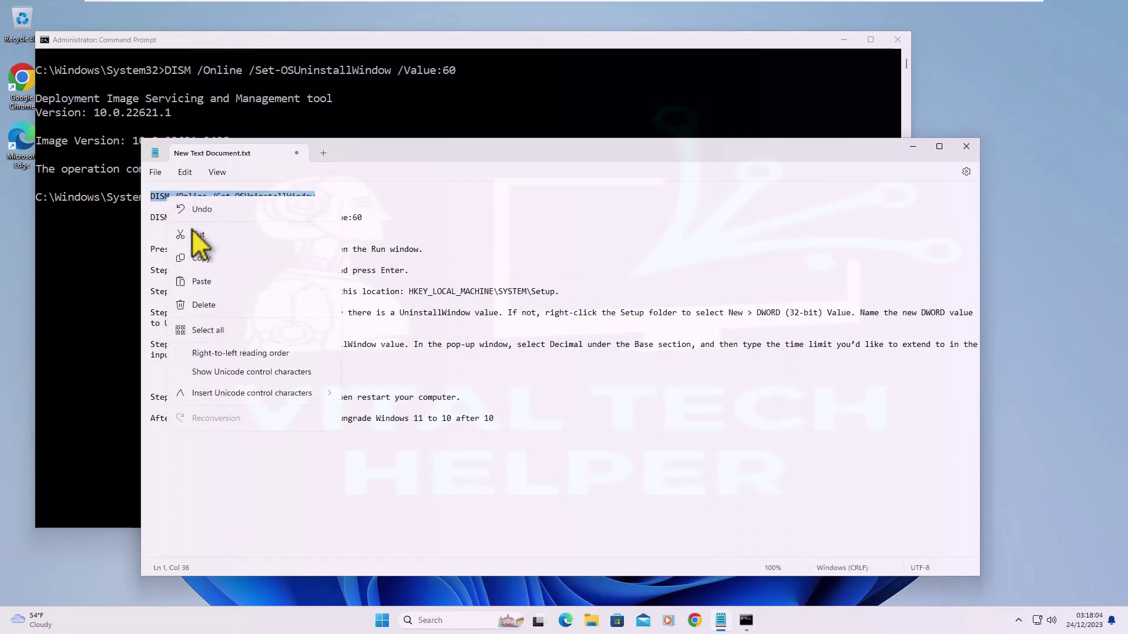
click(203, 257)
click(83, 251)
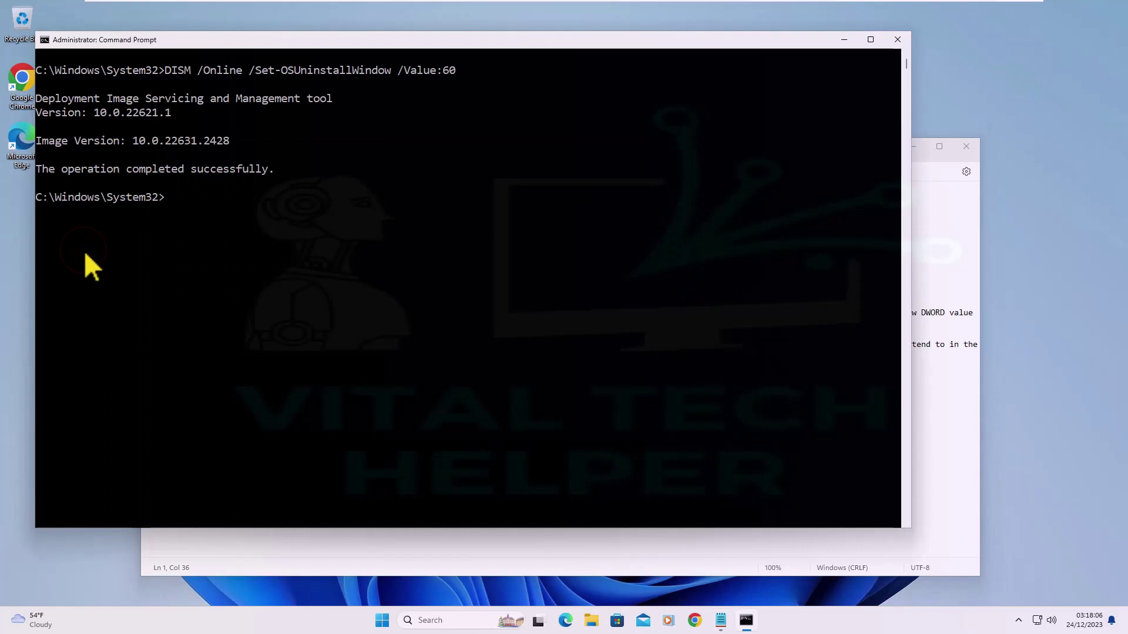
key(ctrl+v)
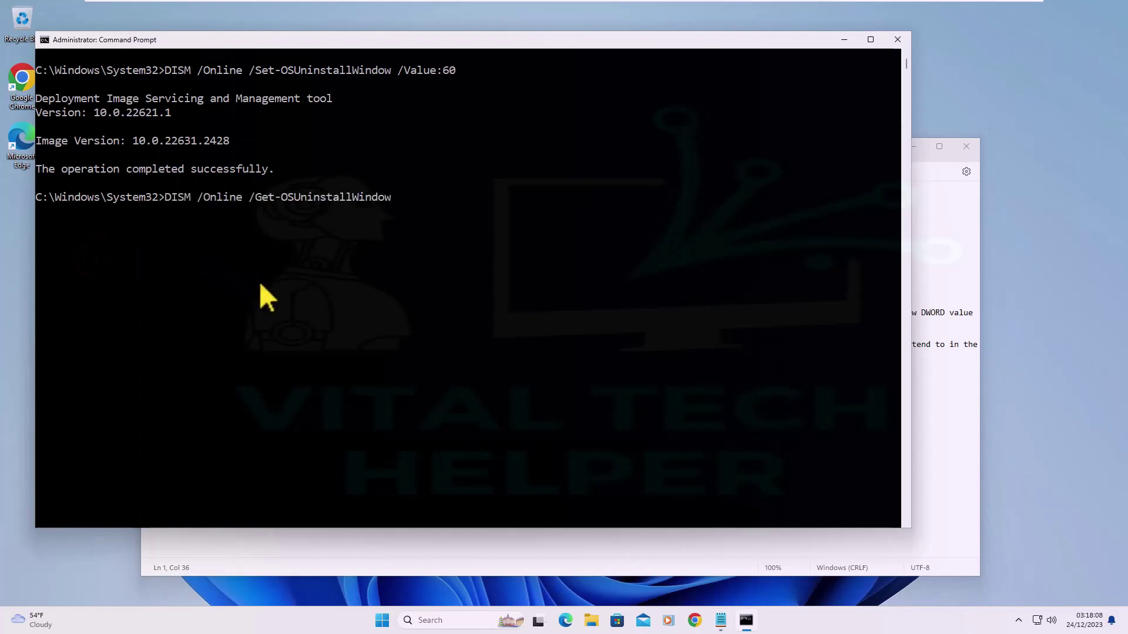
key(Return)
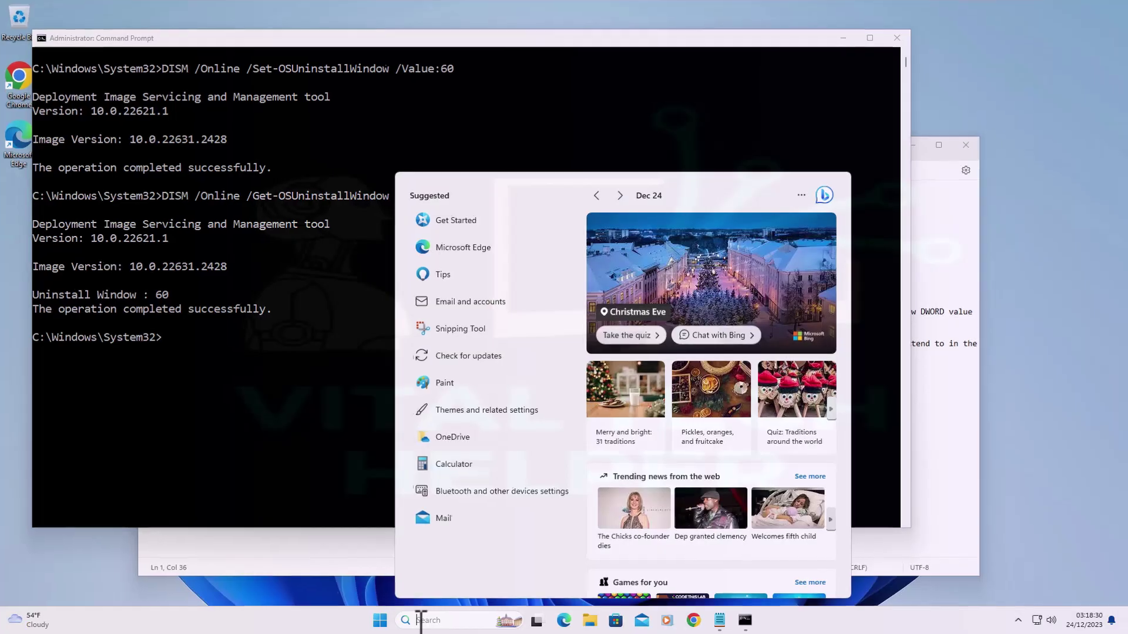
Search 'regedit' and launch Registry Editor as administrator, approving the UAC prompt.
text(regedit)
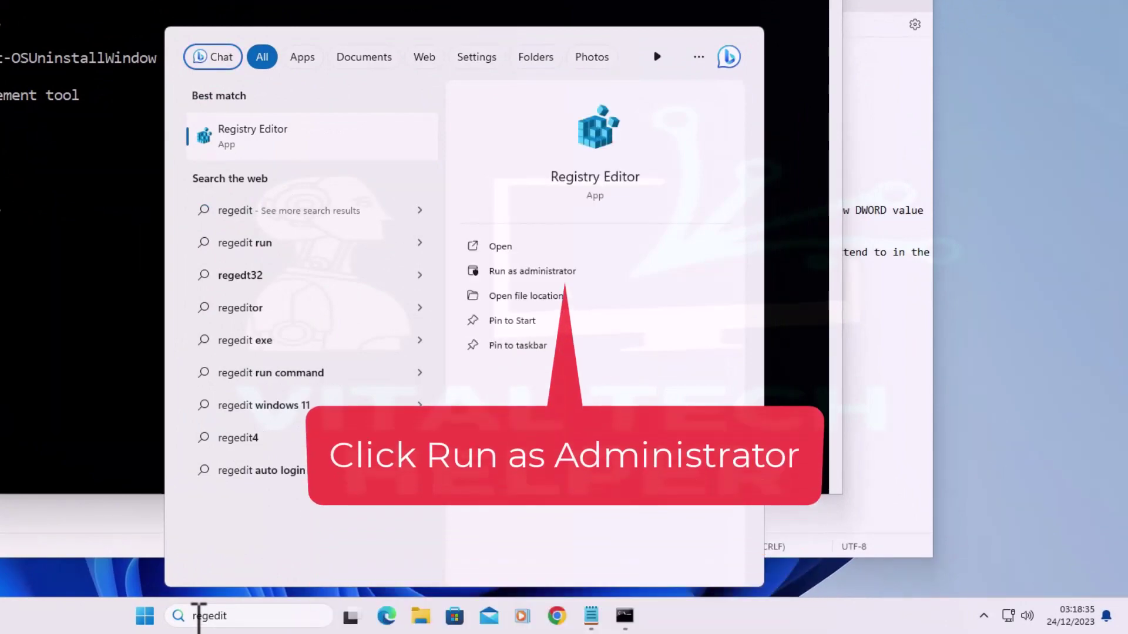
key(ctrl+shift+Return)
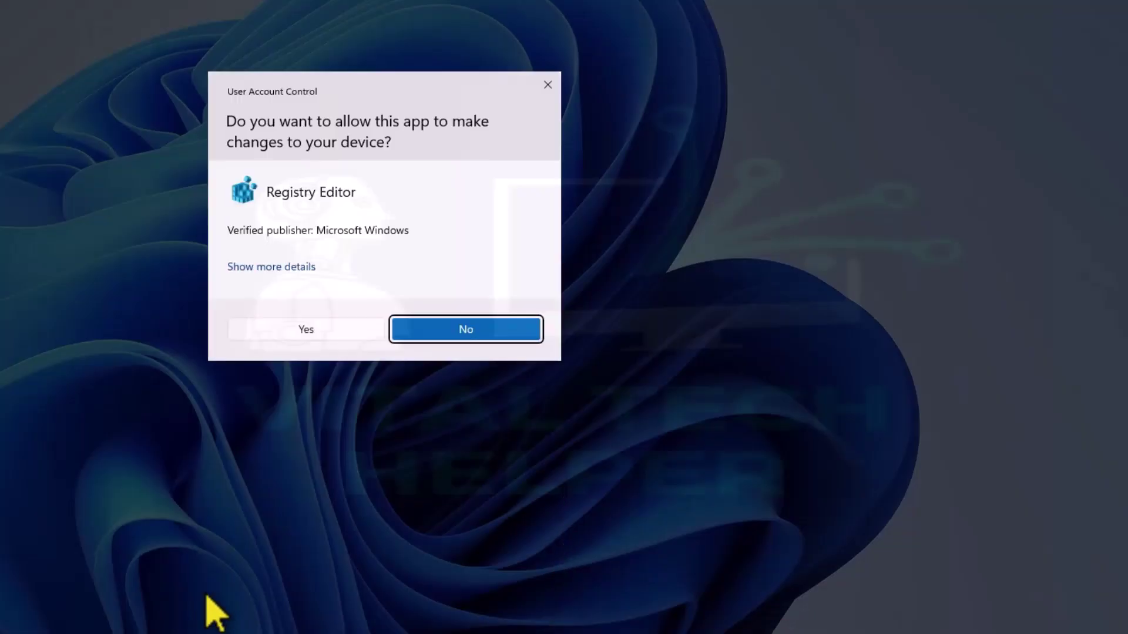
click(306, 330)
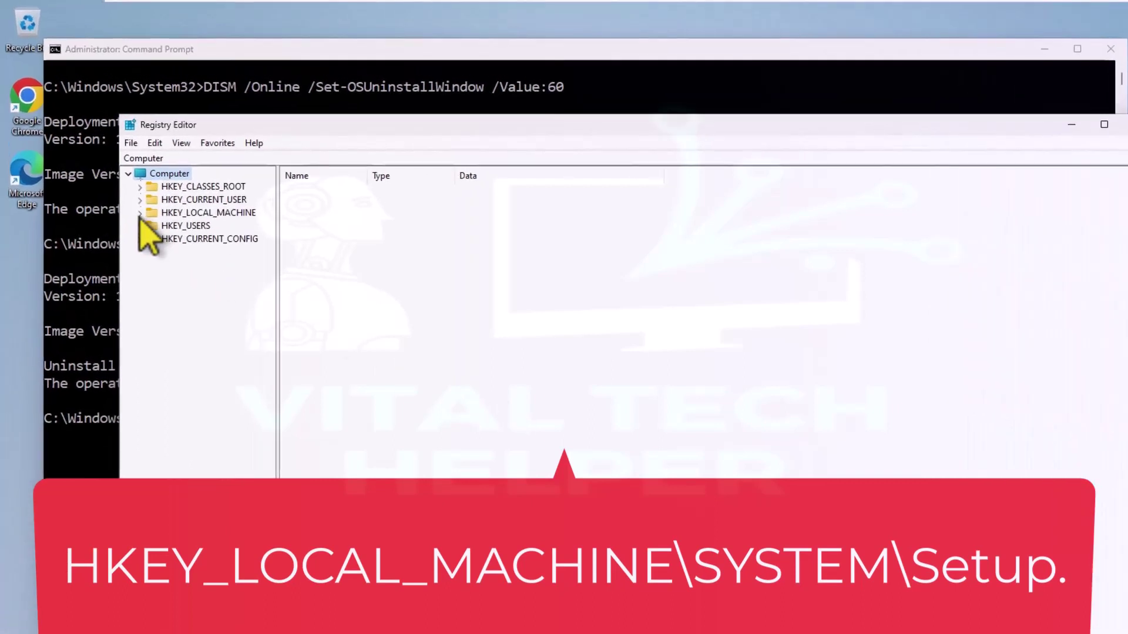
Expand HKEY_LOCAL_MACHINE > SYSTEM > Setup to list the Setup key's values.
click(139, 213)
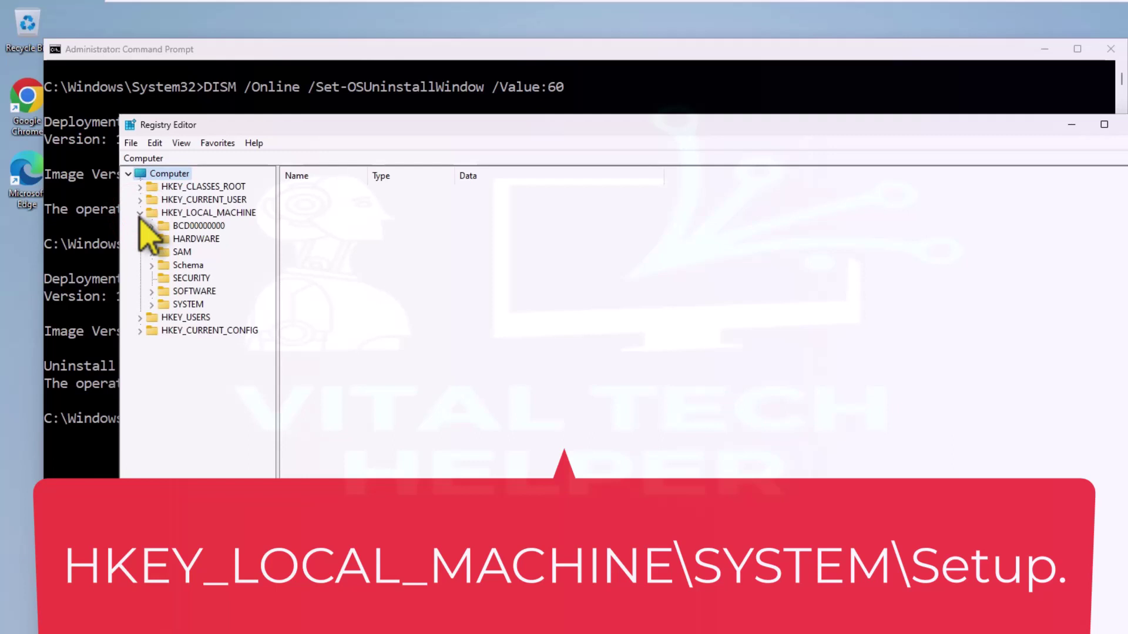
click(151, 304)
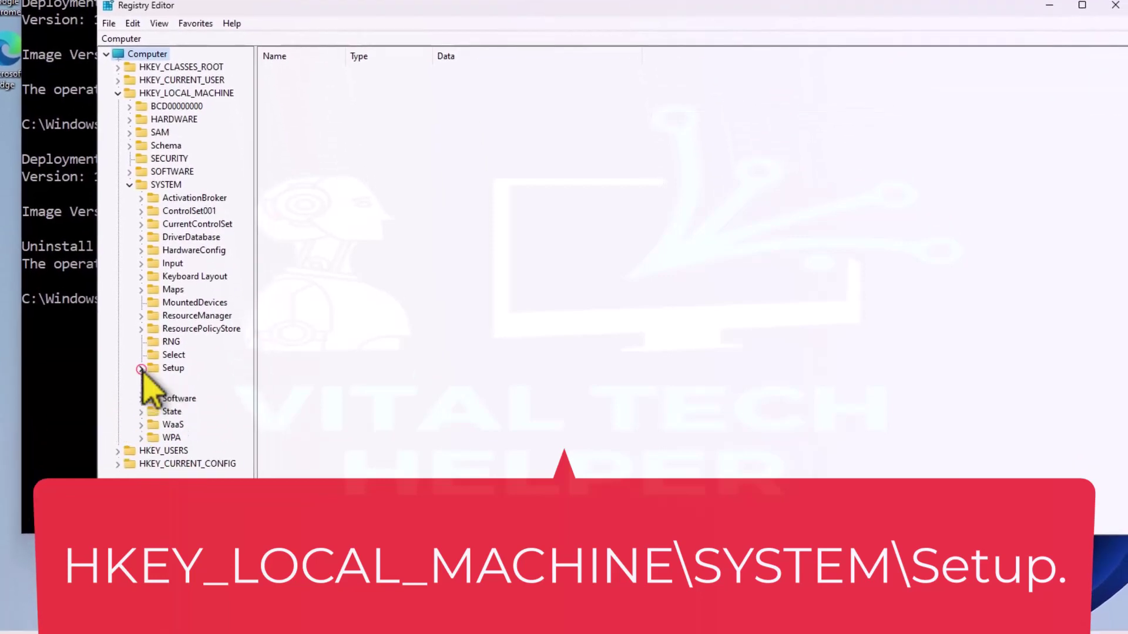
click(161, 475)
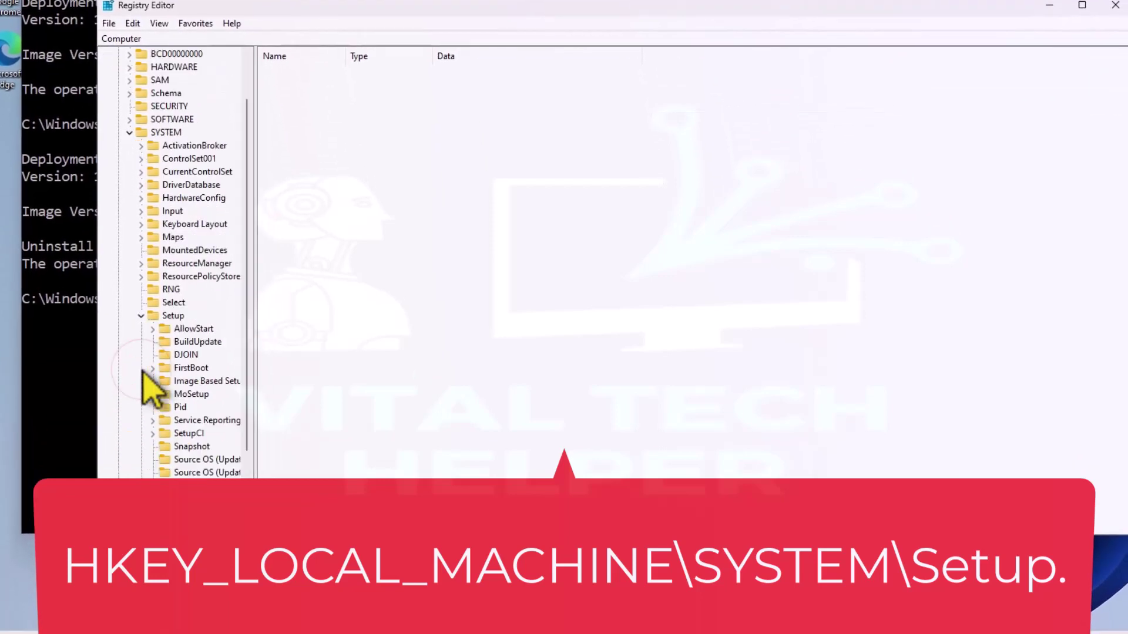
click(174, 317)
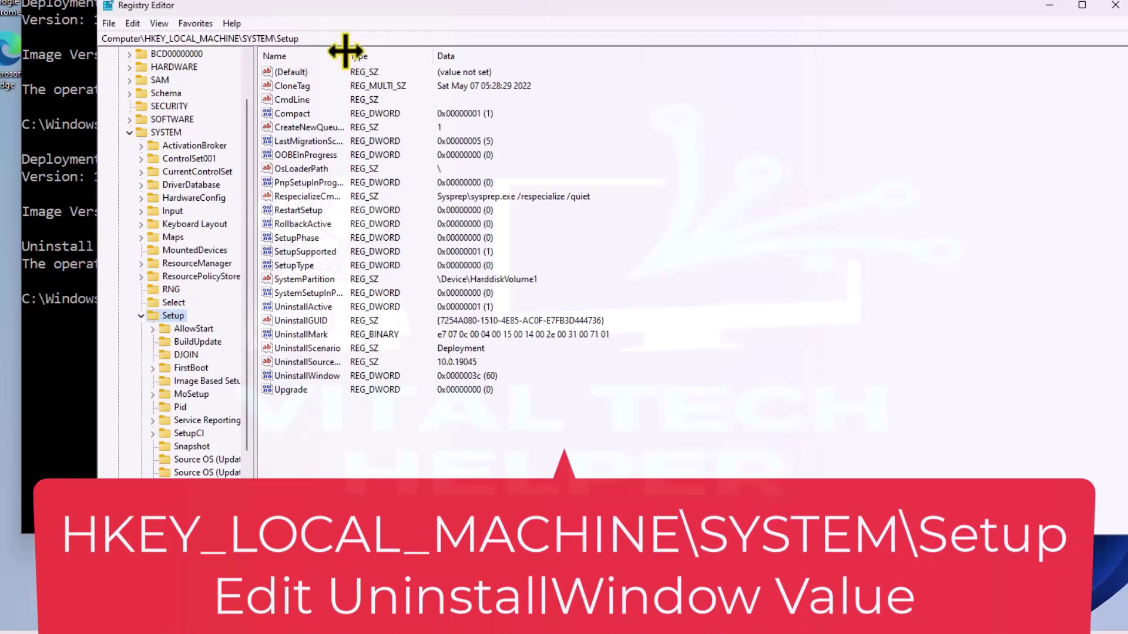
Widen the Name column, maximize Registry Editor, and select the UninstallWindow value.
drag(345, 51, 473, 56)
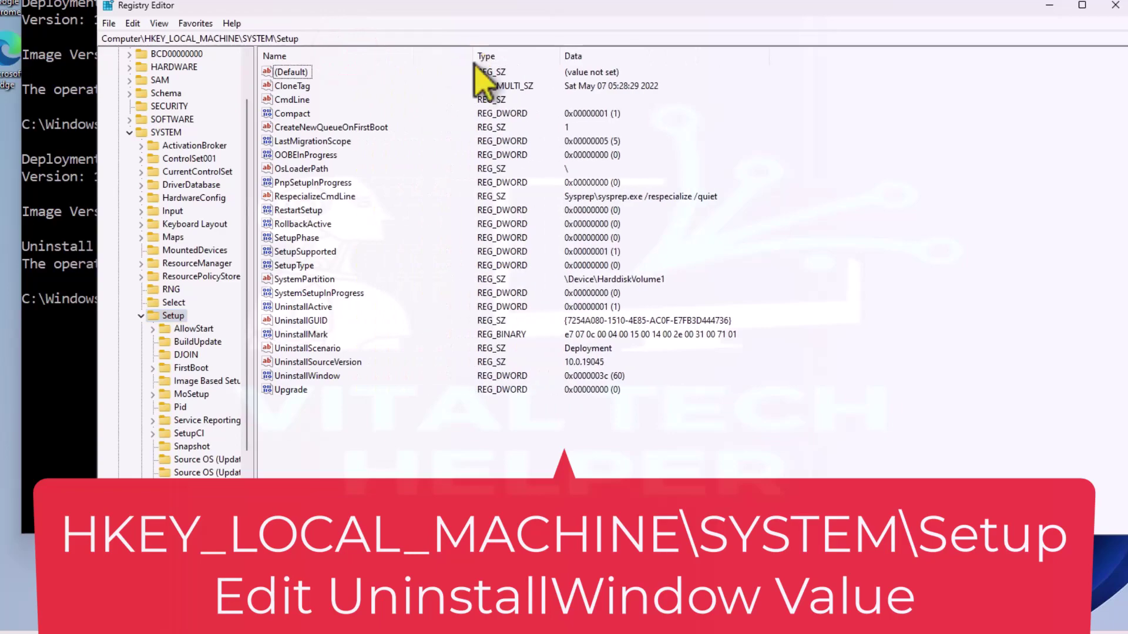
click(1076, 16)
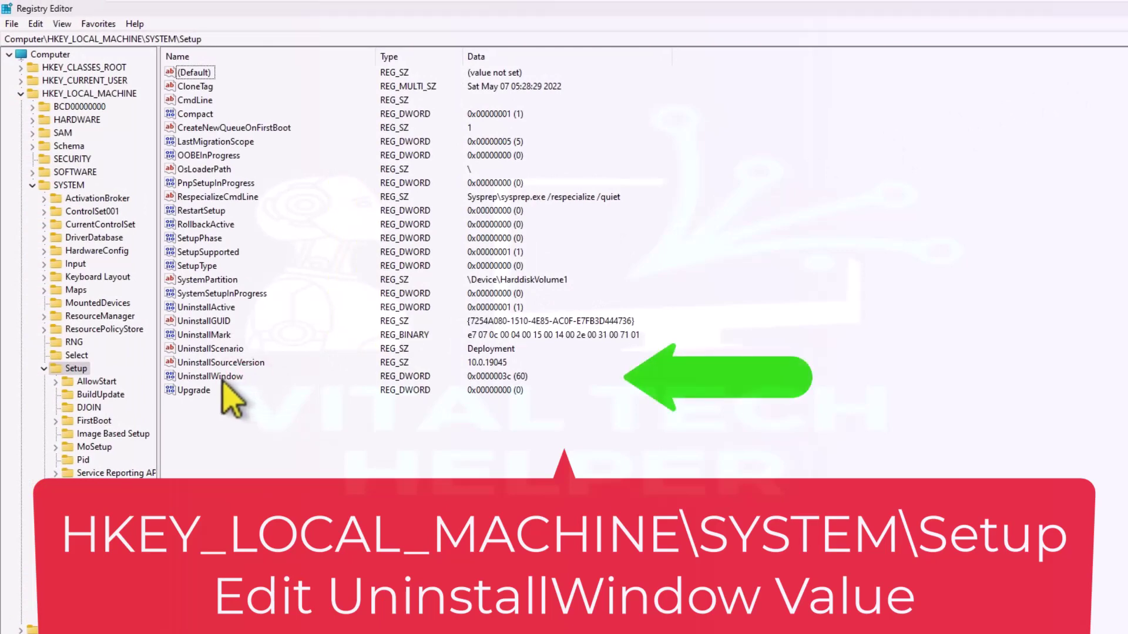
click(234, 377)
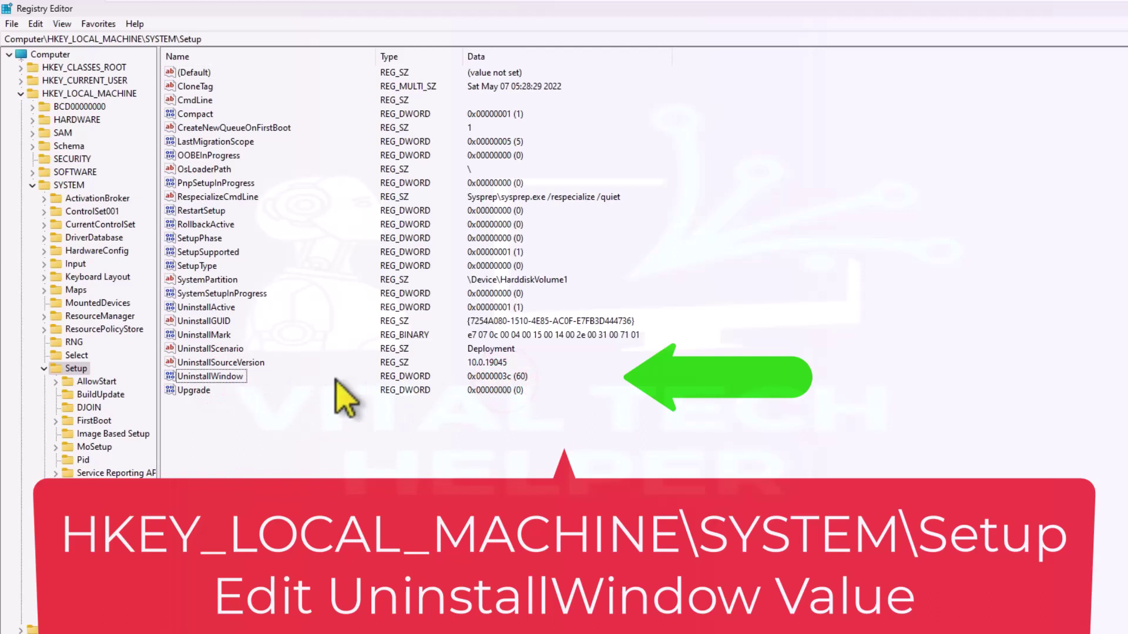
click(226, 383)
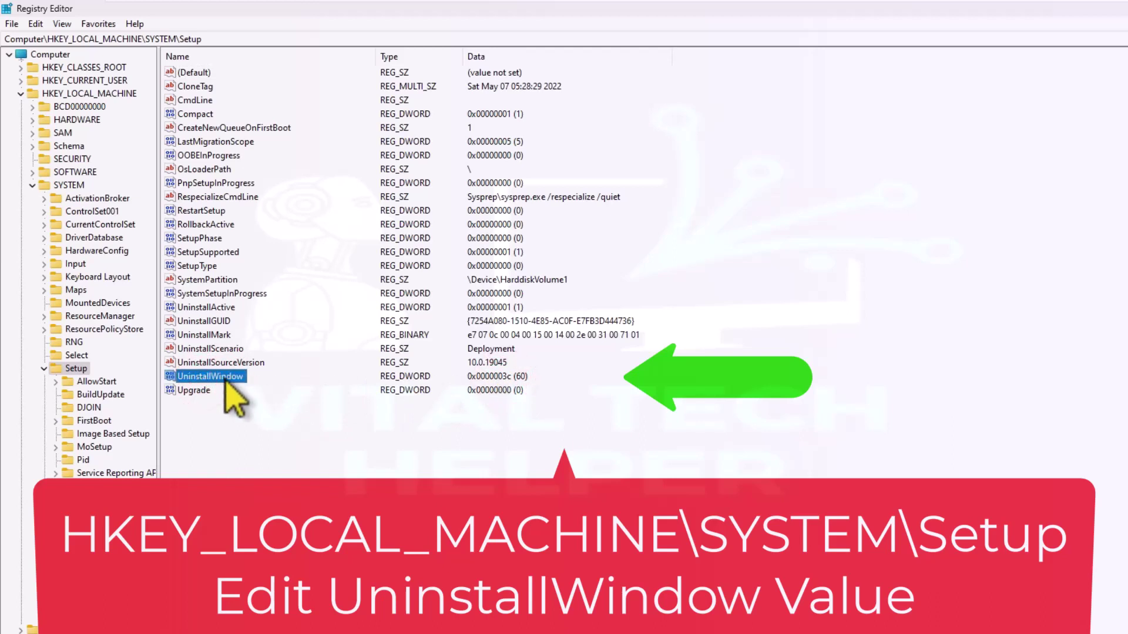
Edit UninstallWindow in Decimal base, replacing 60 with 30, and save it.
double_click(226, 383)
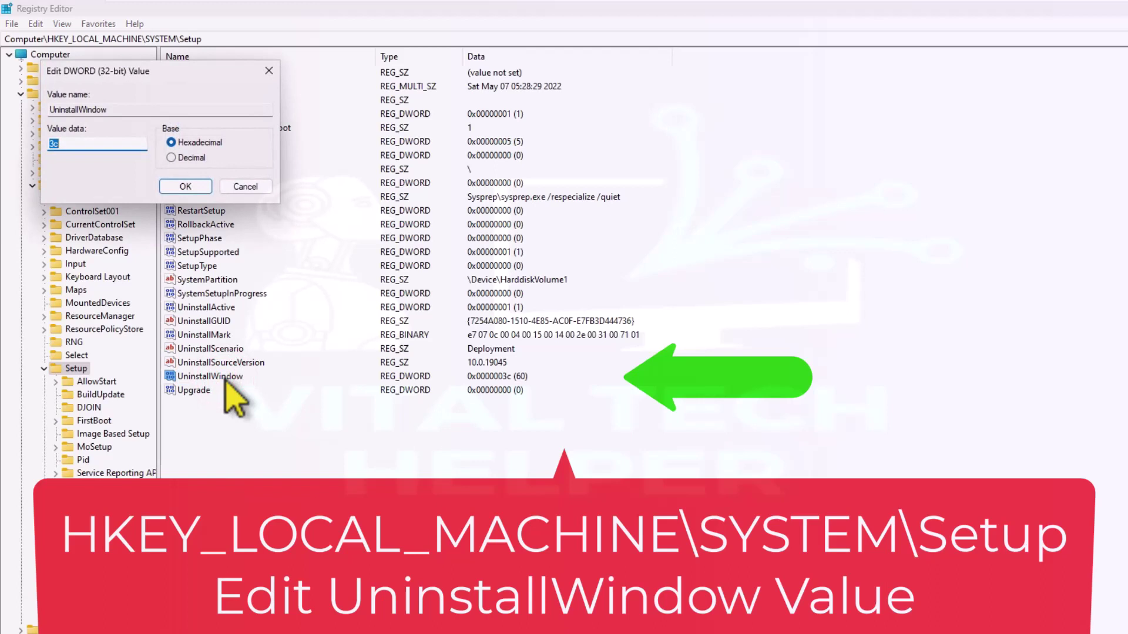
click(171, 157)
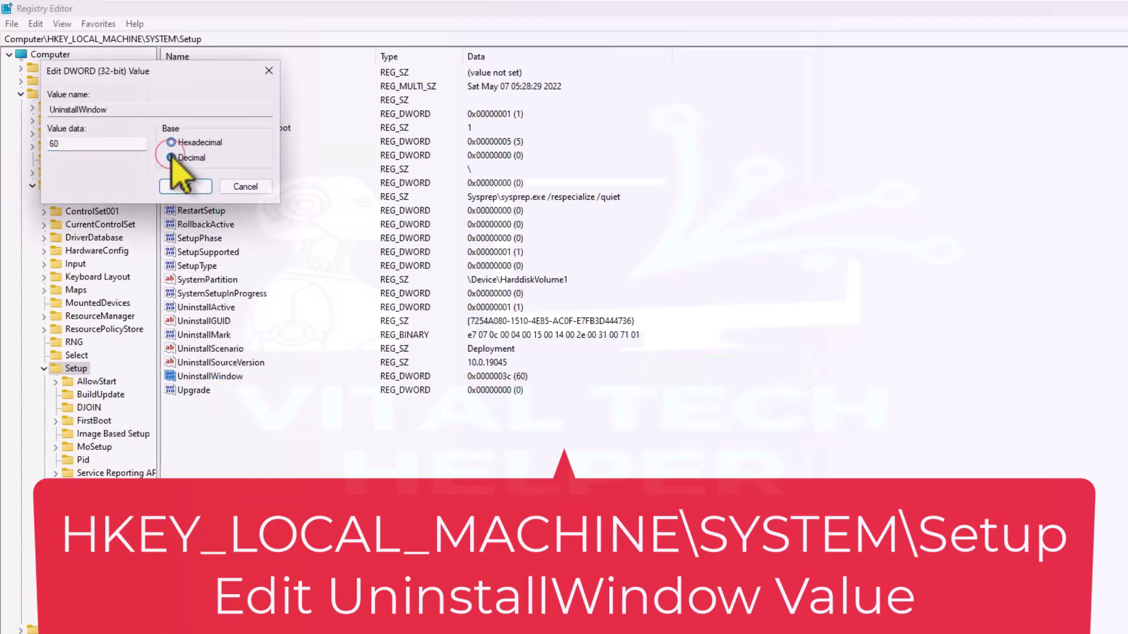
click(88, 144)
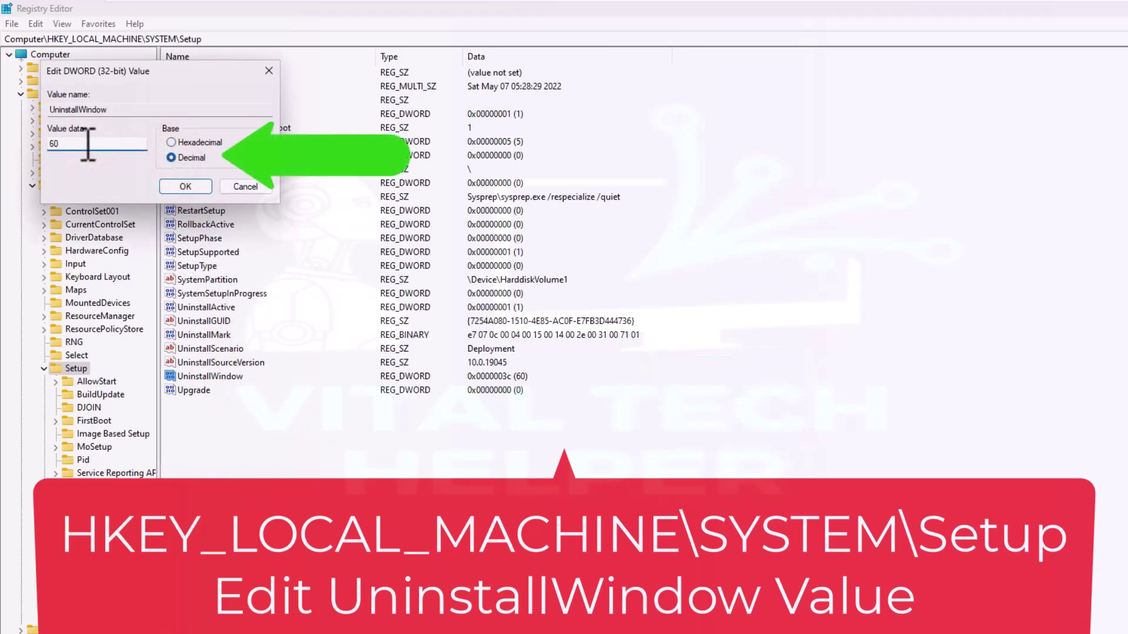
drag(50, 144, 74, 144)
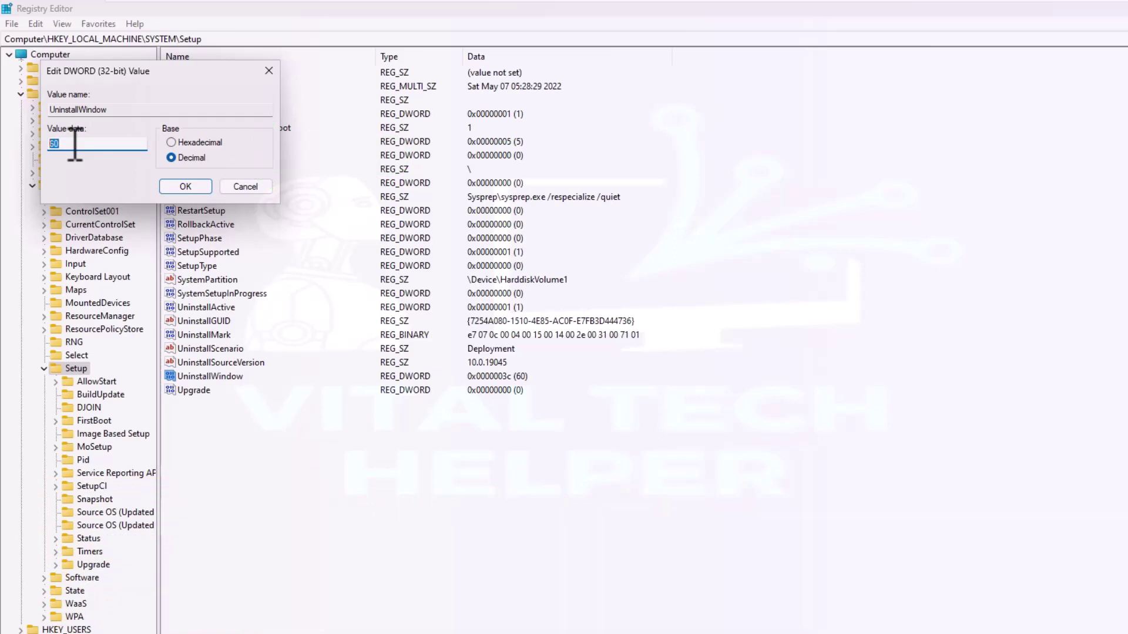
text(30)
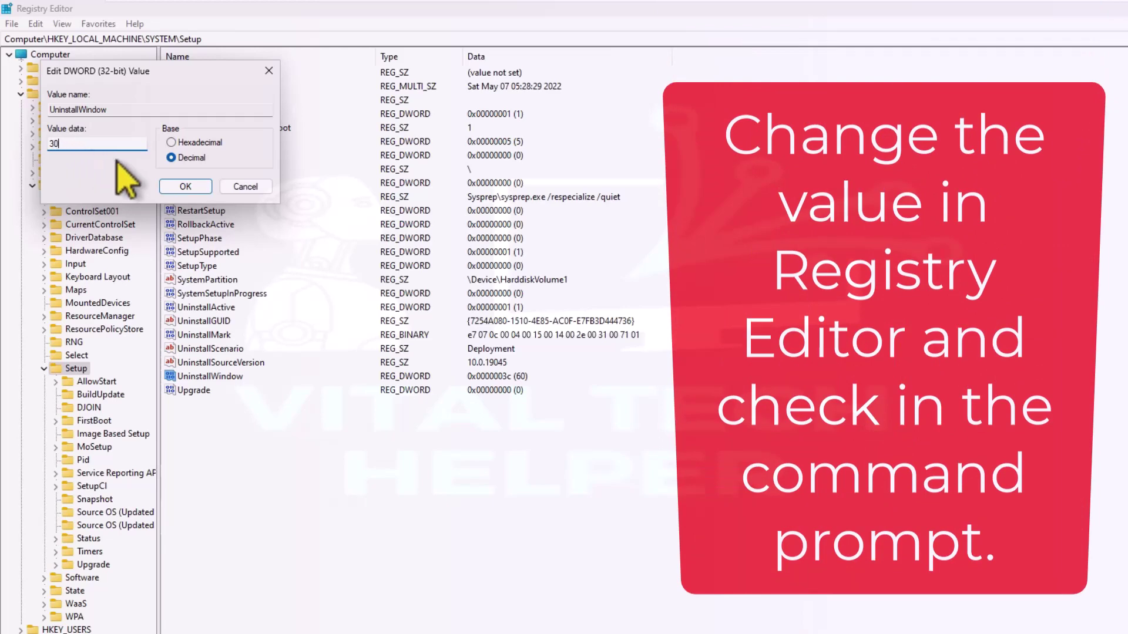
click(181, 185)
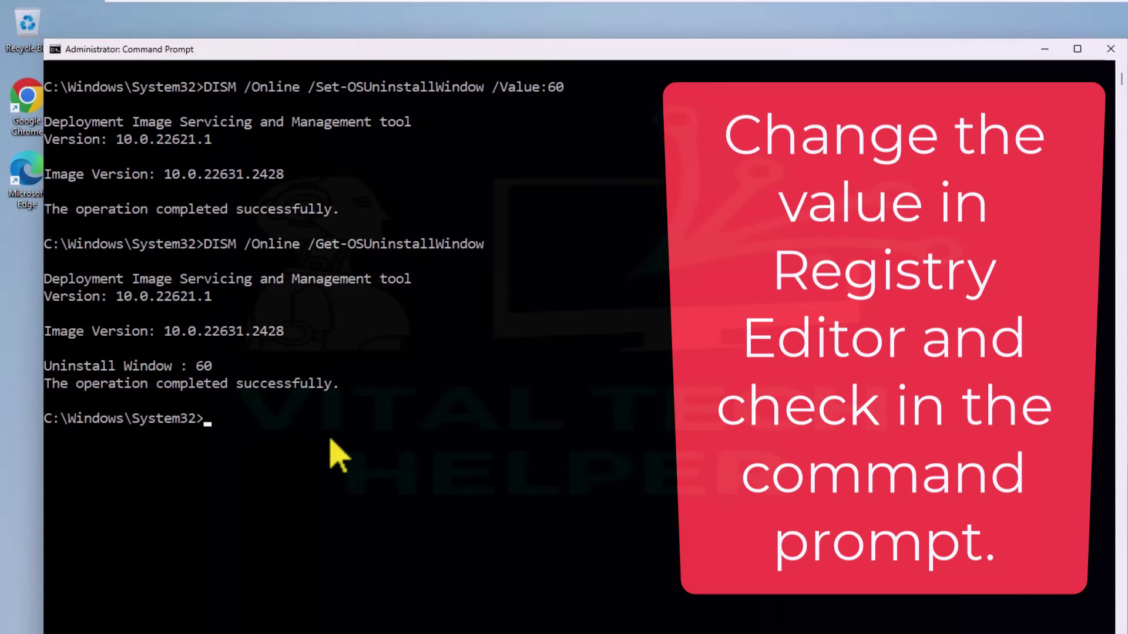
Recall and rerun DISM /Online /Get-OSUninstallWindow, which now reports 30 days.
key(Up)
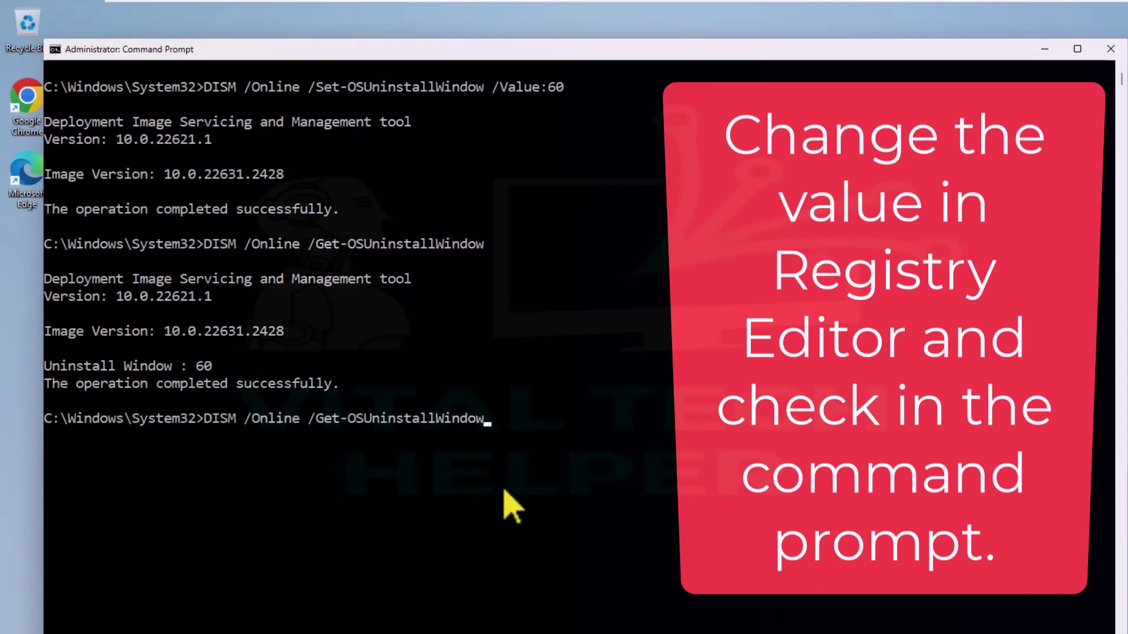
key(Return)
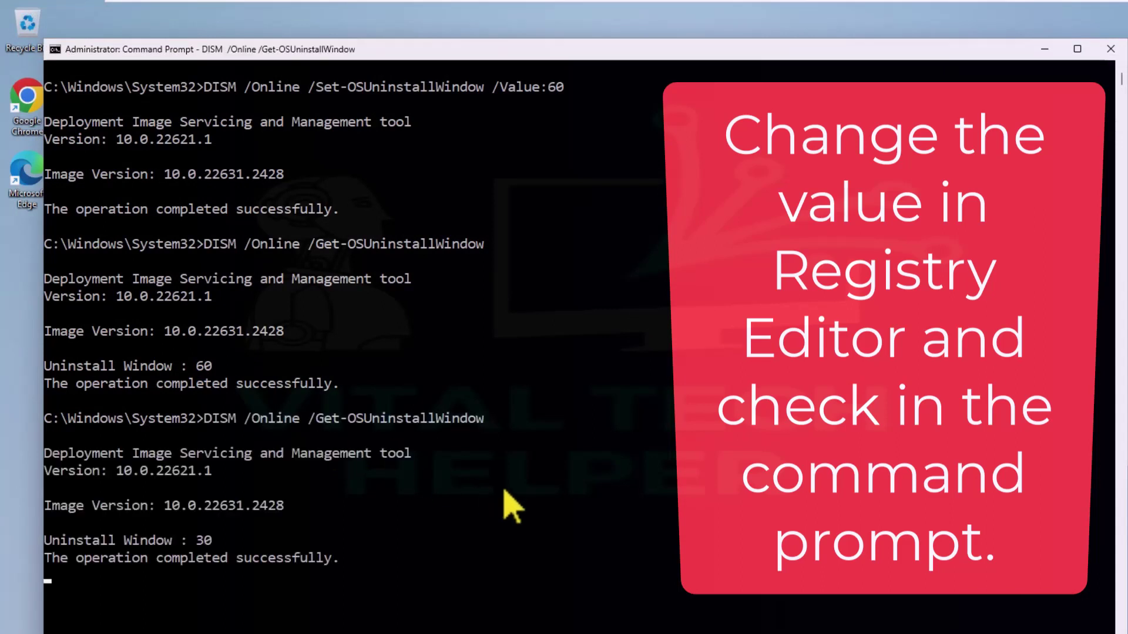